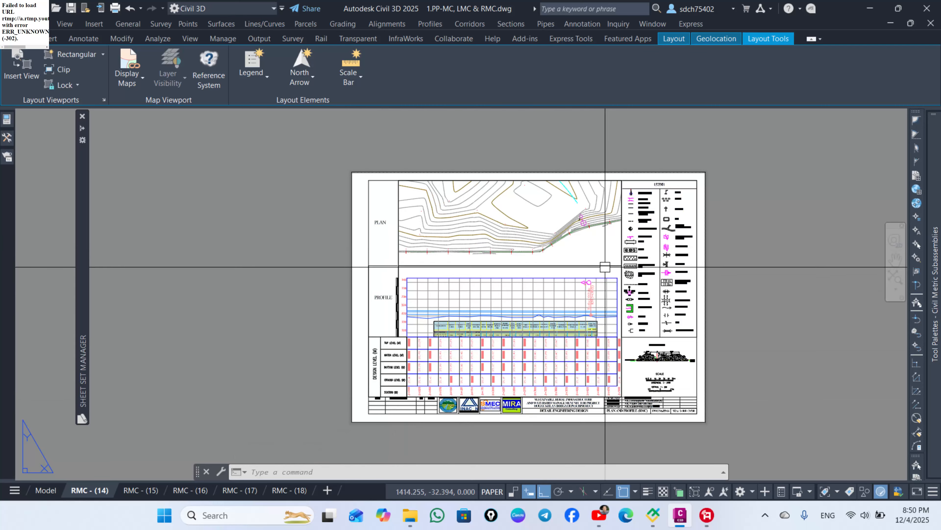
Step: Preview the plot of layout RMC - (14) and check its plan area, then close without plotting
scroll(403, 269, up, 2)
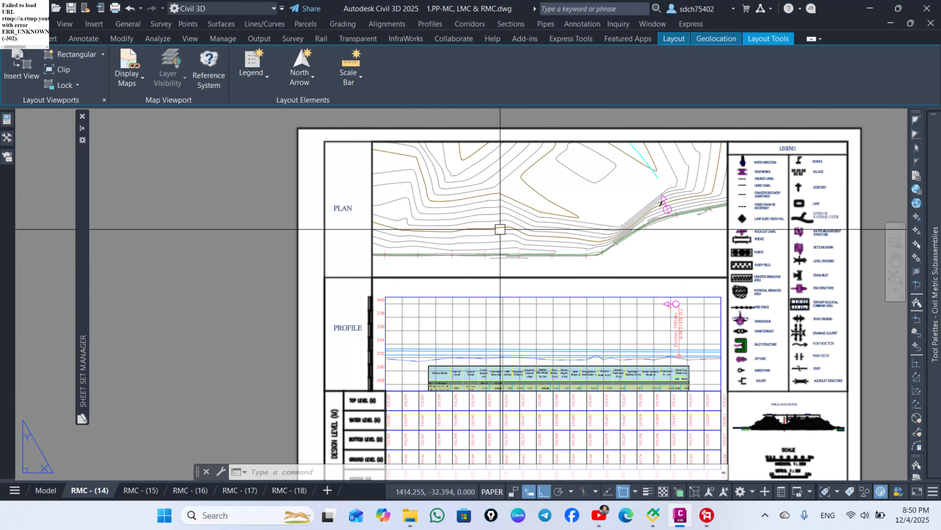
scroll(475, 207, down, 3)
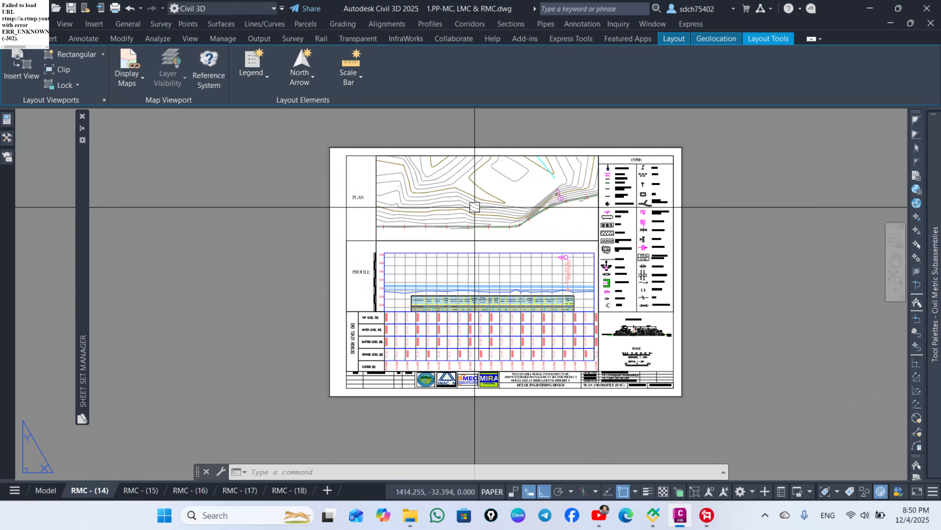
click(115, 8)
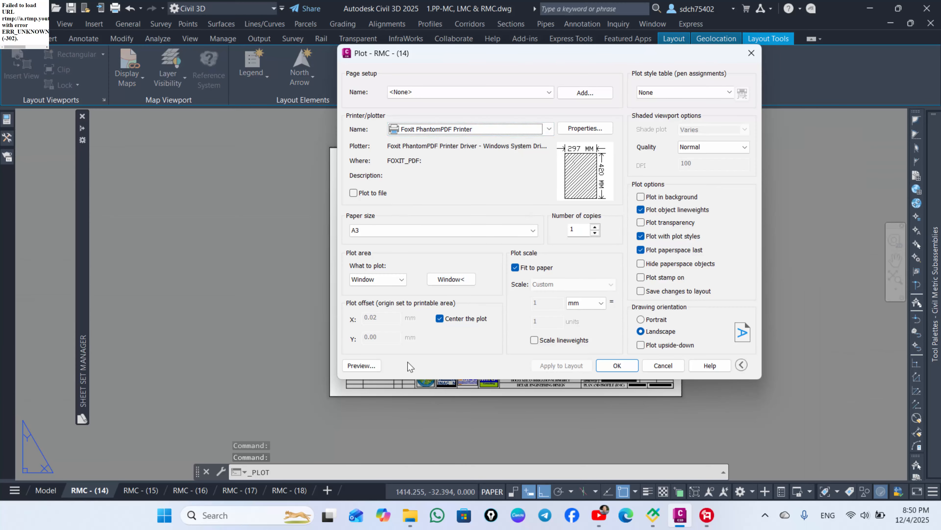
click(361, 365)
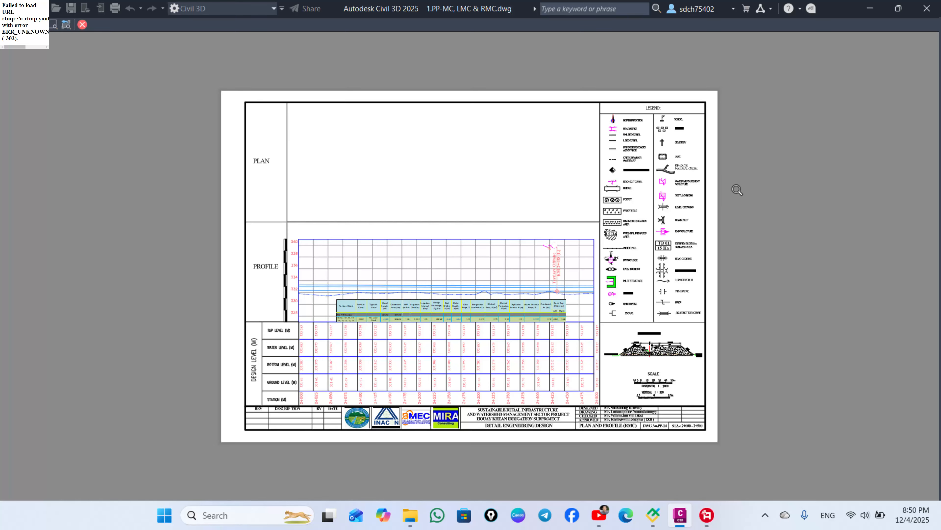
key(Escape)
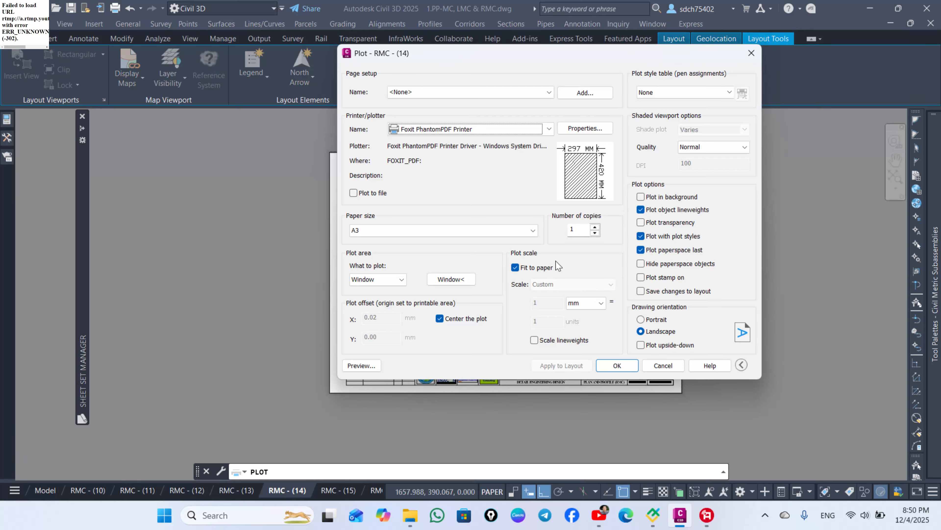
click(663, 365)
scroll(237, 490, down, 4)
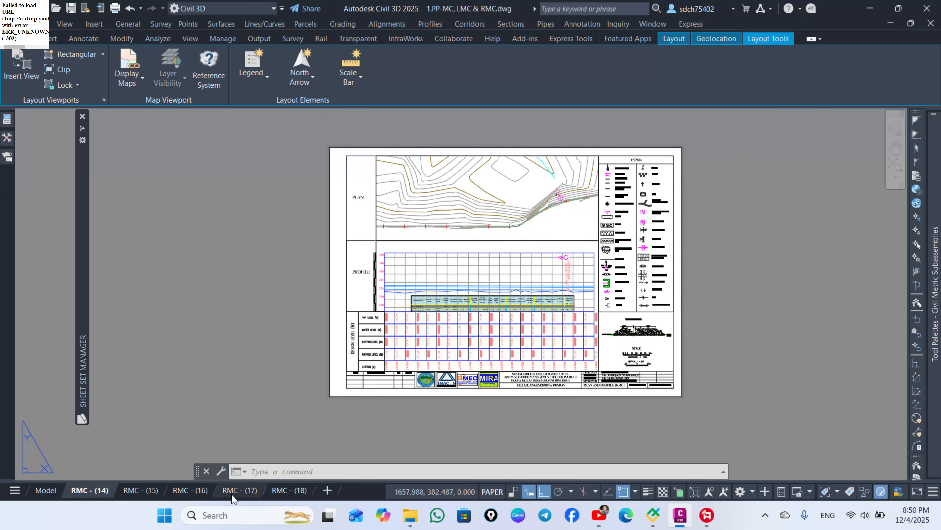
Step: Switch to layout RMC - (17) and preview its plot to check the plan area, without plotting
click(238, 489)
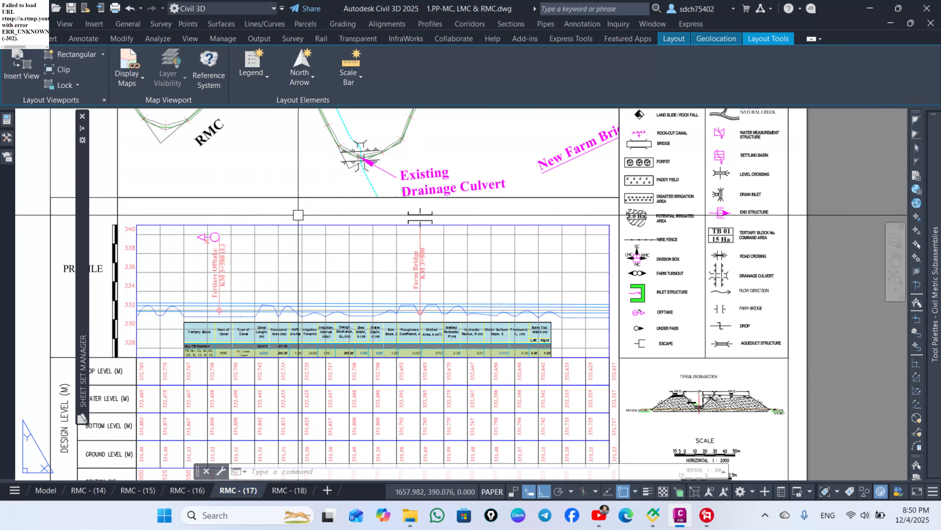
scroll(427, 282, down, 4)
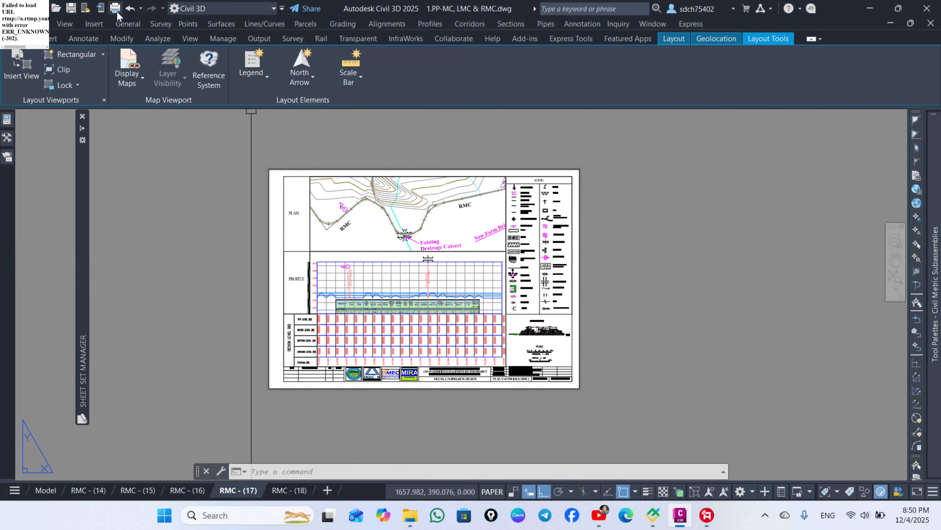
click(115, 8)
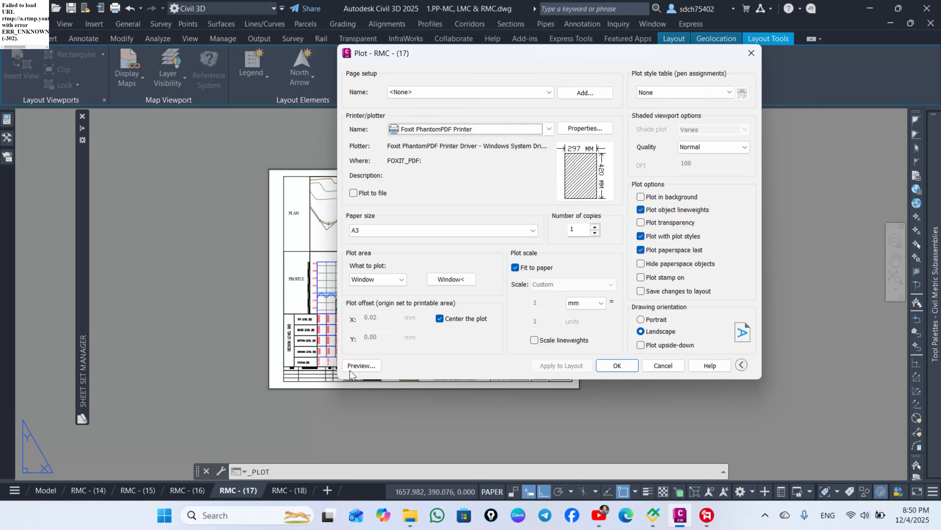
click(356, 366)
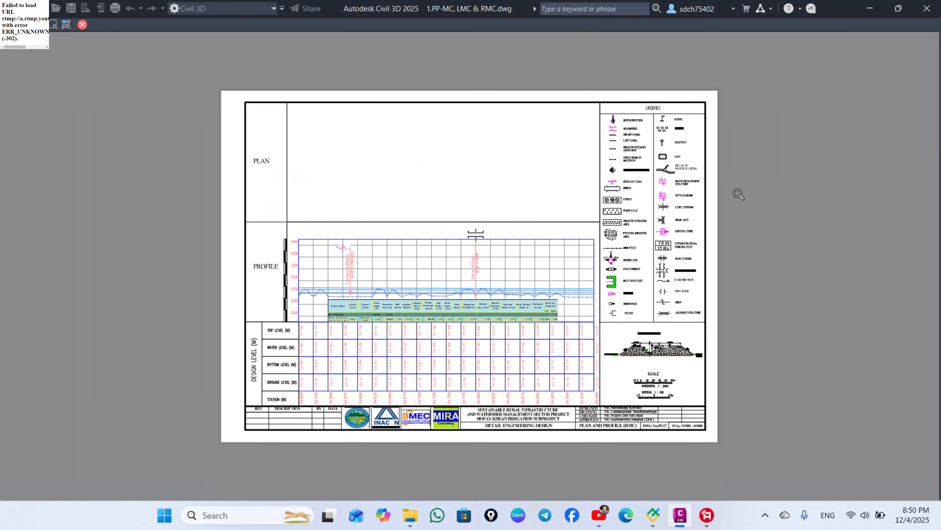
key(Escape)
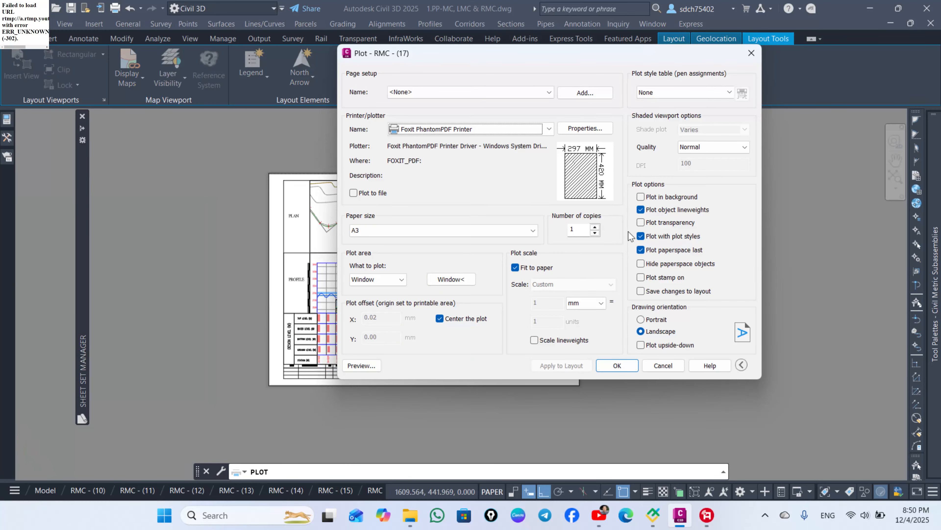
key(Escape)
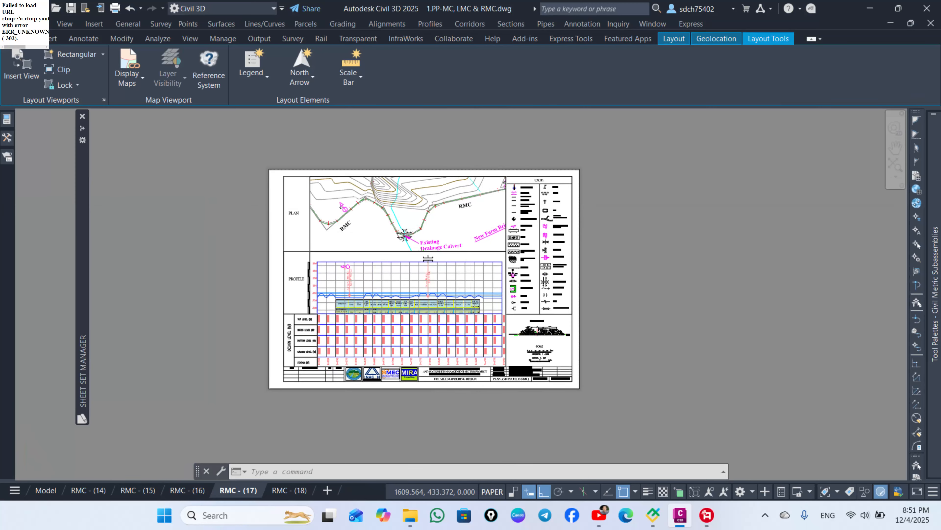
Step: Set the shade plot of the plan viewport on layout RMC - (17) to As Displayed
scroll(505, 210, up, 3)
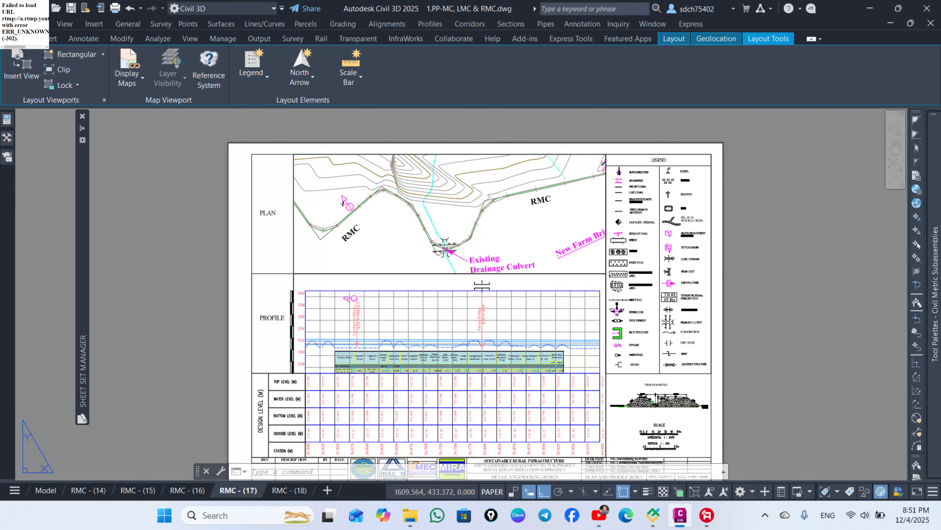
click(606, 208)
scroll(533, 227, down, 2)
middle_drag(569, 201, 570, 228)
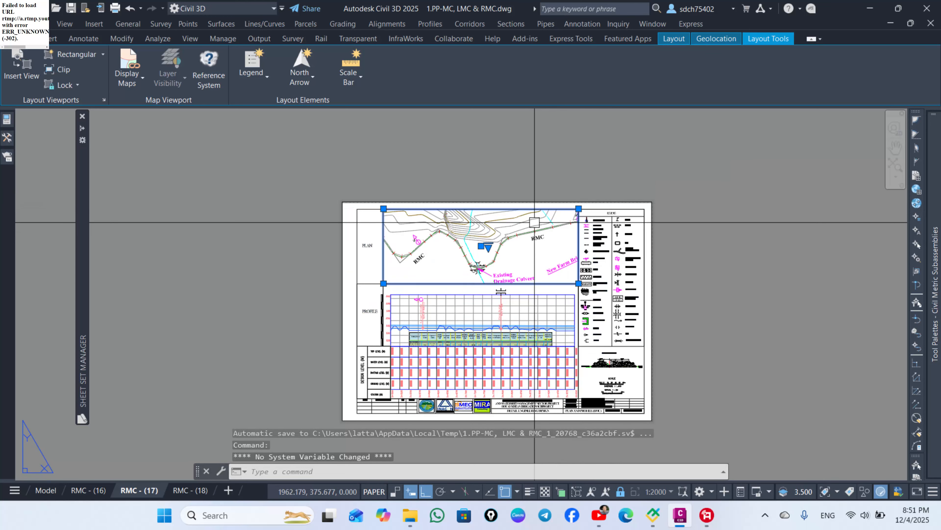
key(Escape)
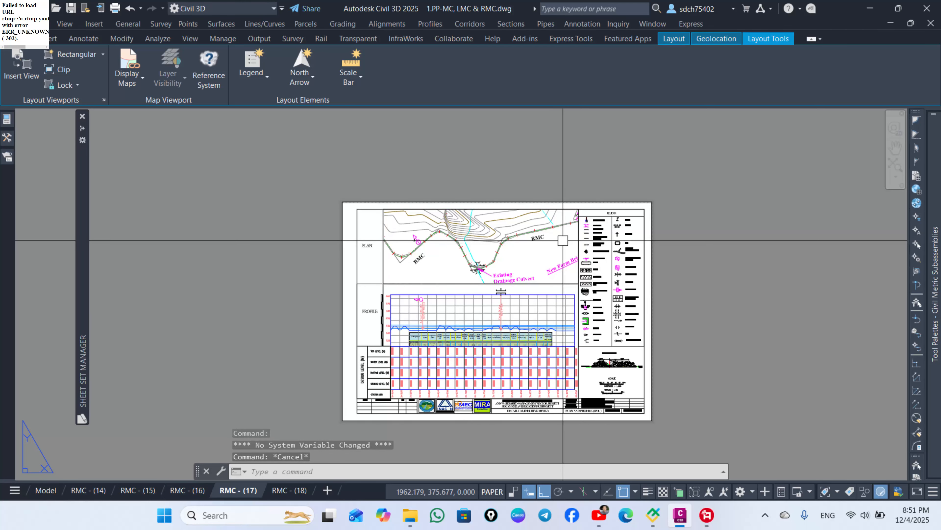
click(575, 240)
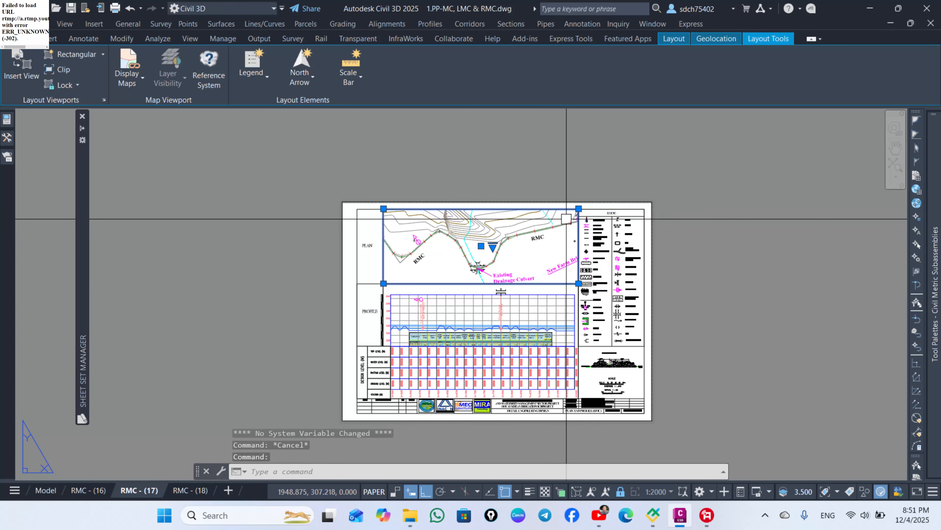
right_click(570, 247)
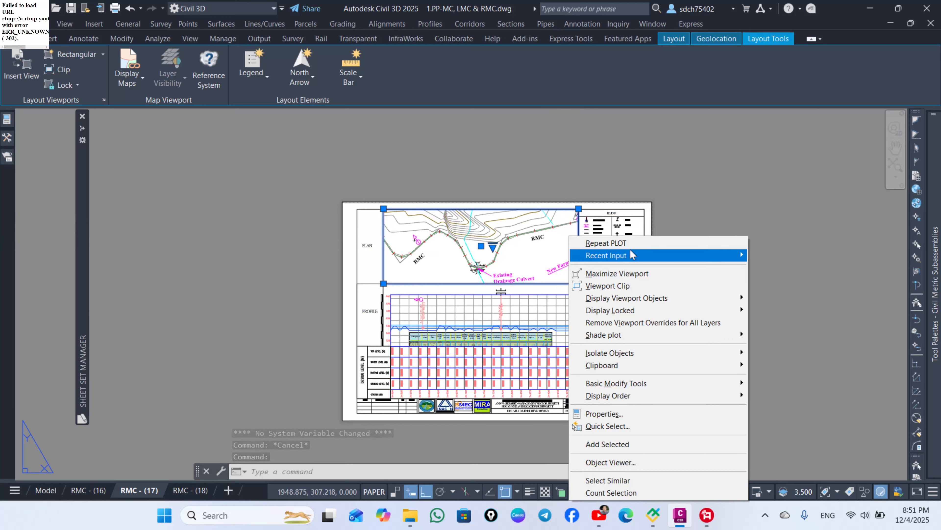
mouse_move(637, 254)
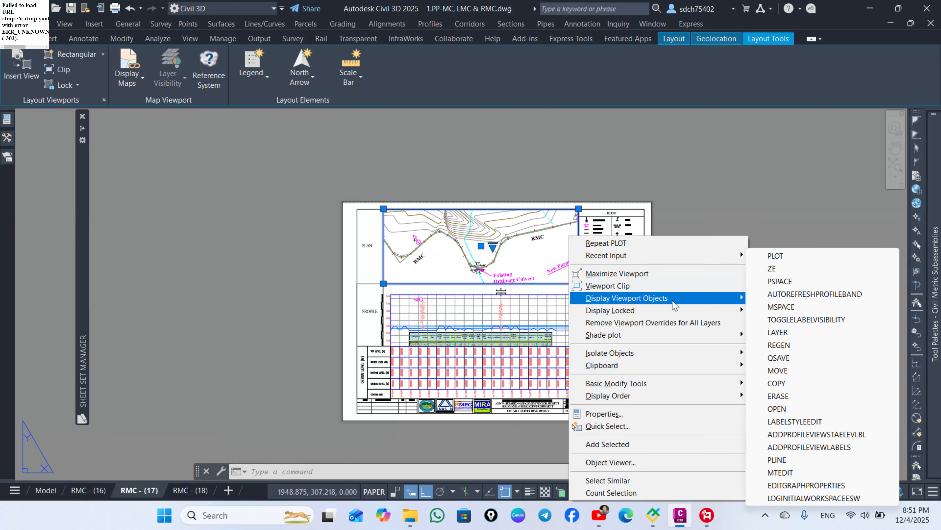
mouse_move(690, 338)
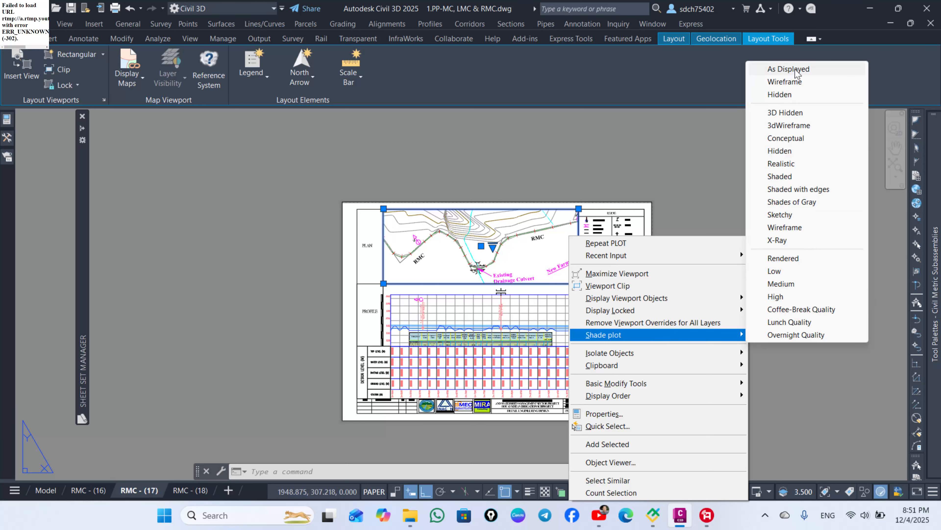
click(789, 69)
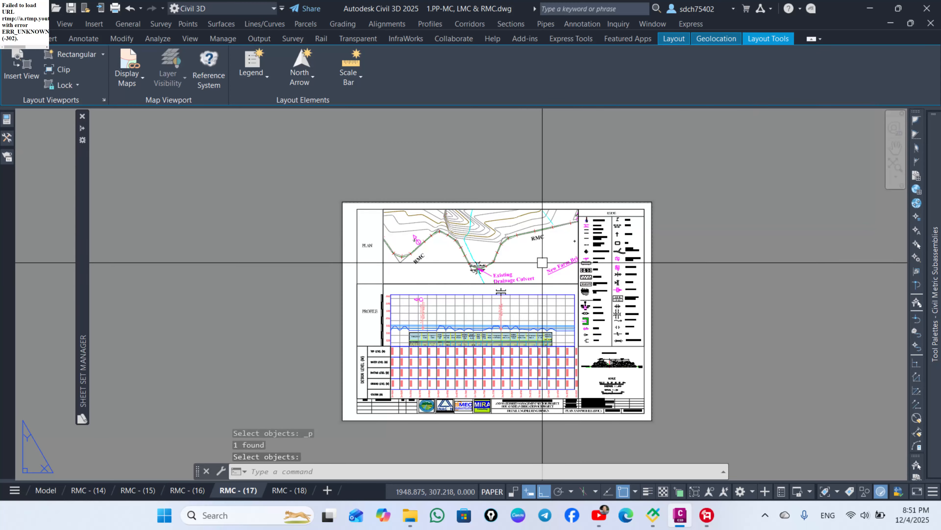
Step: Preview the plot of layout RMC - (17) again to check the plan viewport, and leave without plotting
click(115, 8)
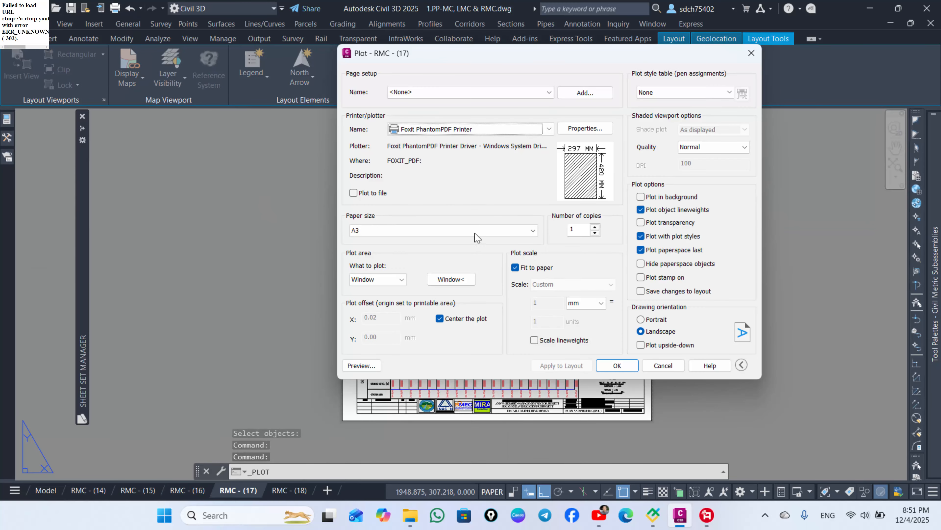
click(361, 365)
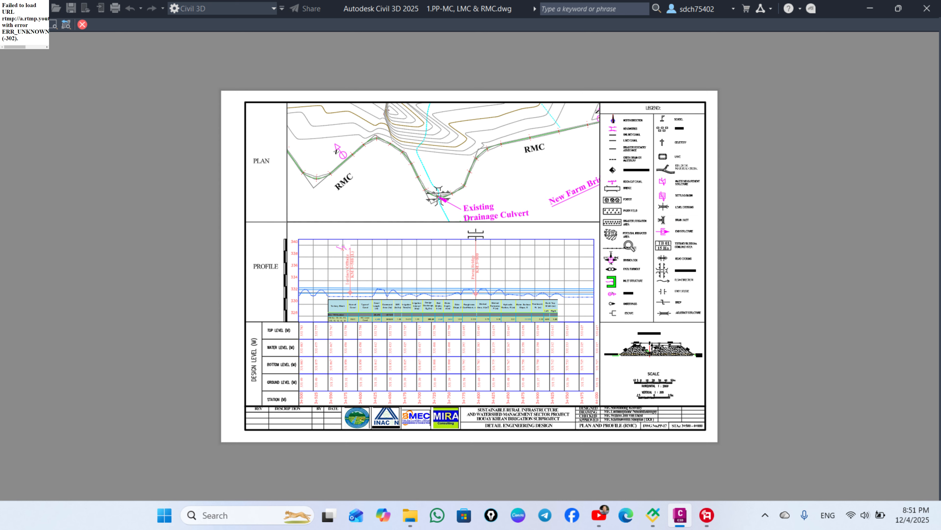
key(Escape)
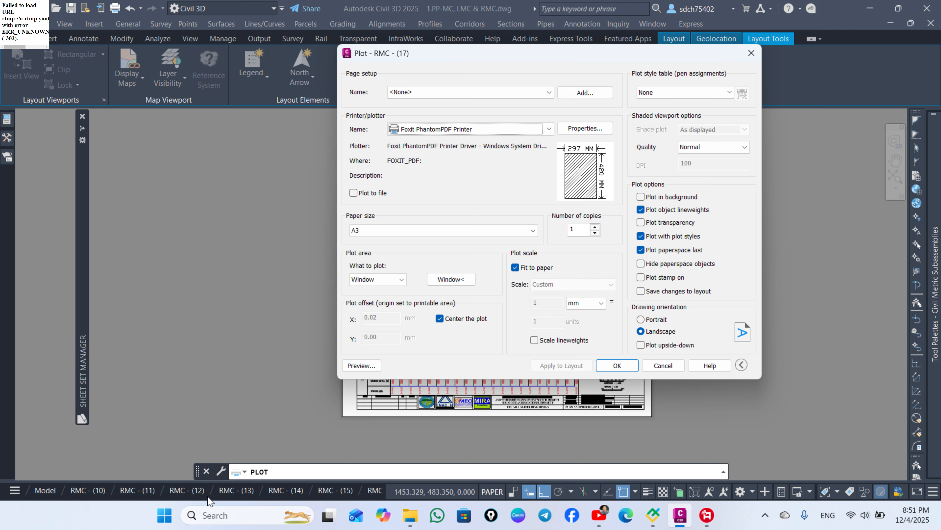
click(94, 494)
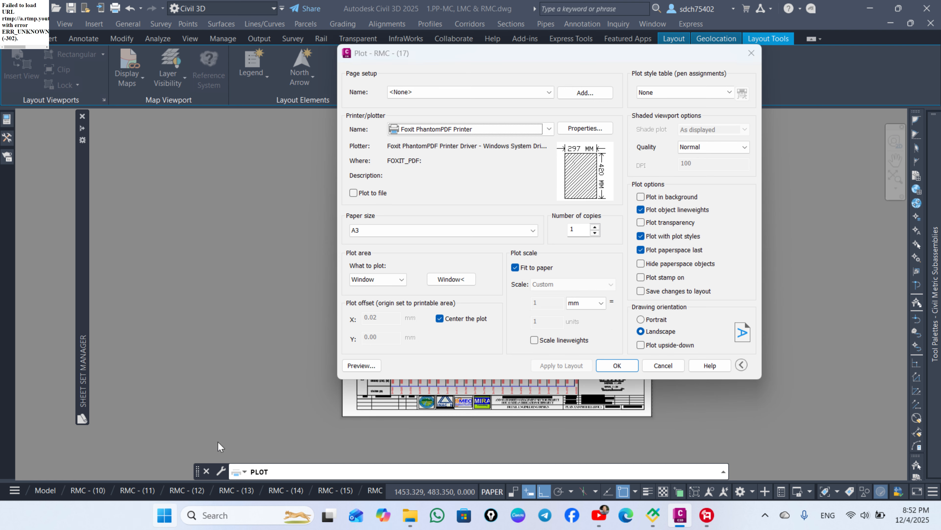
click(663, 365)
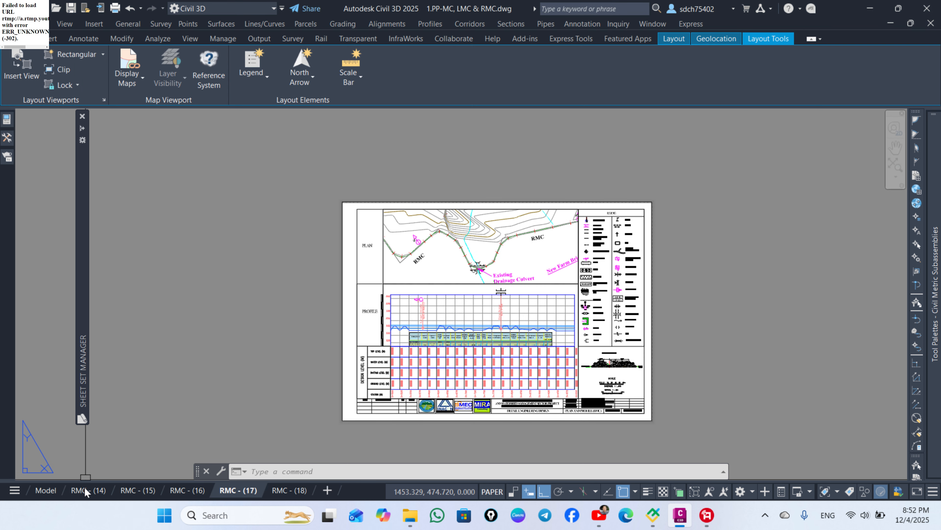
Step: Return to layout RMC - (14) and preview its plot, closing the preview without plotting
click(85, 491)
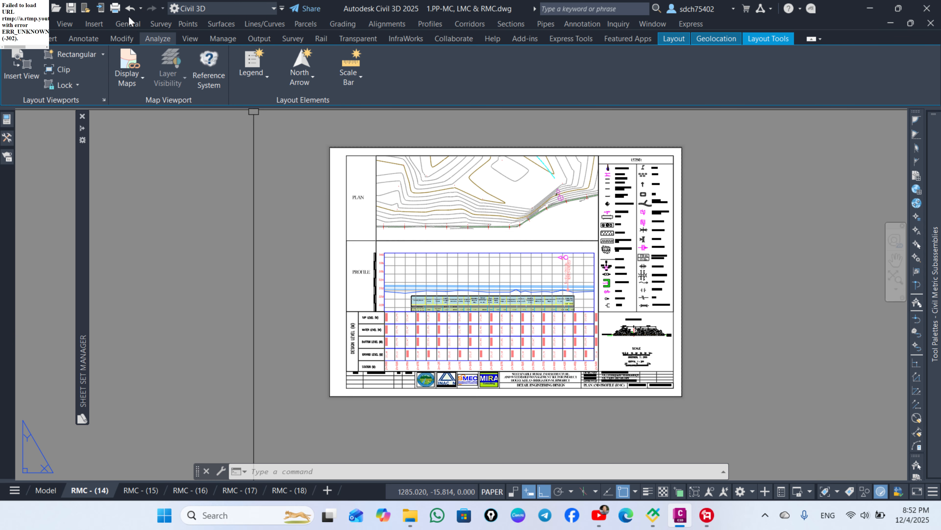
key(ctrl+p)
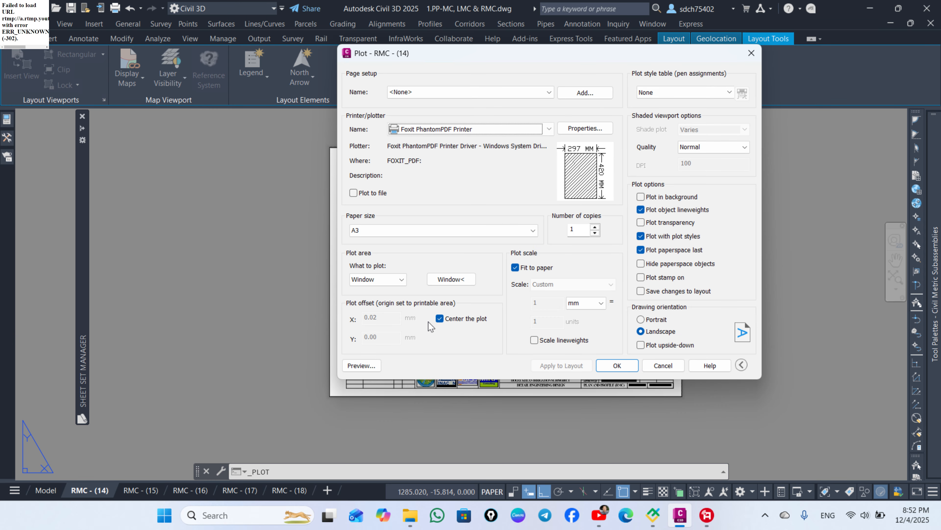
click(362, 365)
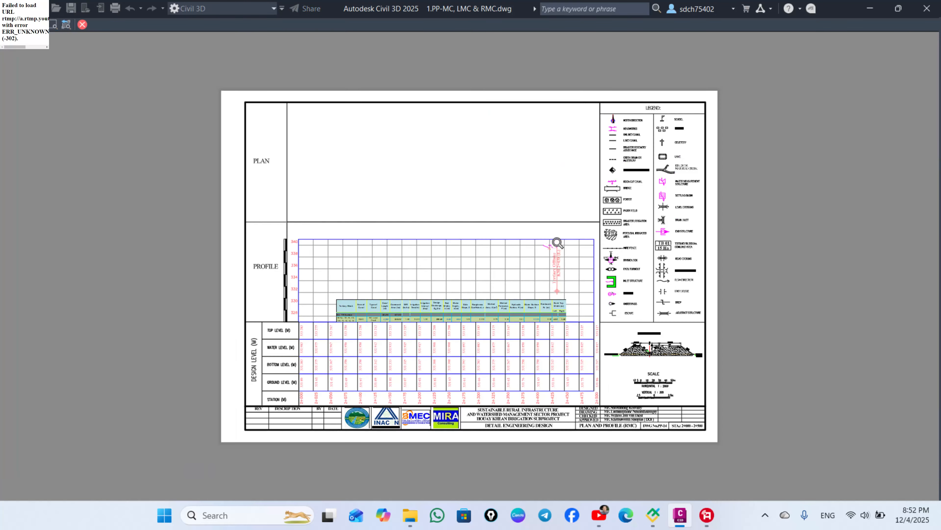
key(Escape)
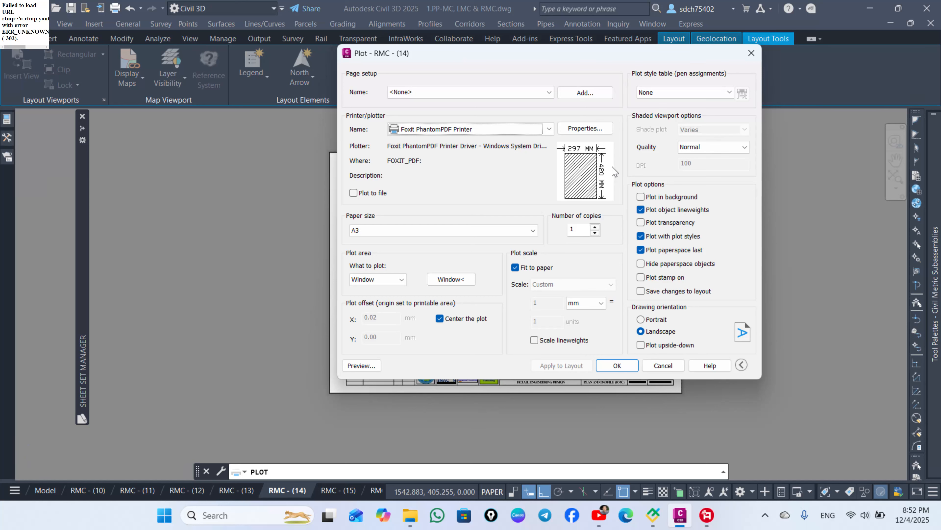
key(Escape)
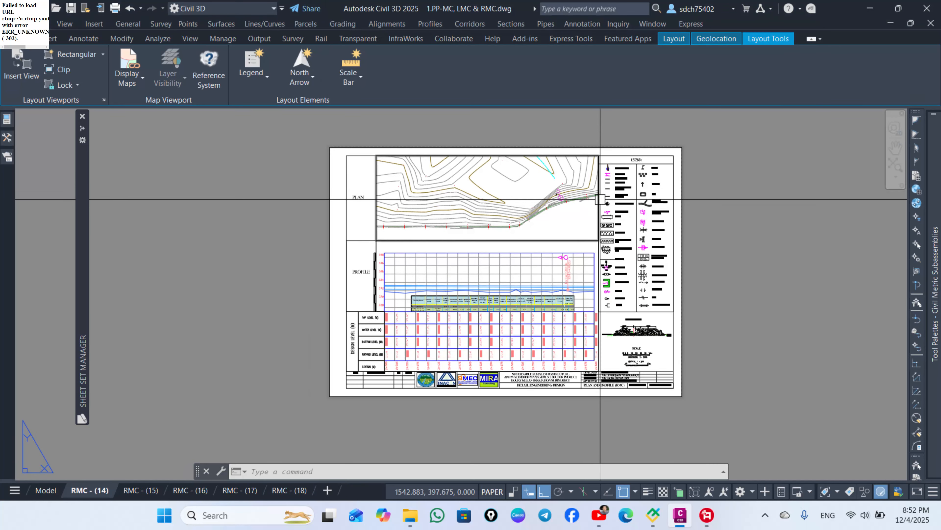
Step: Set the shade plot of the plan viewport on layout RMC - (14) to As Displayed and preview the plot
click(600, 199)
right_click(601, 199)
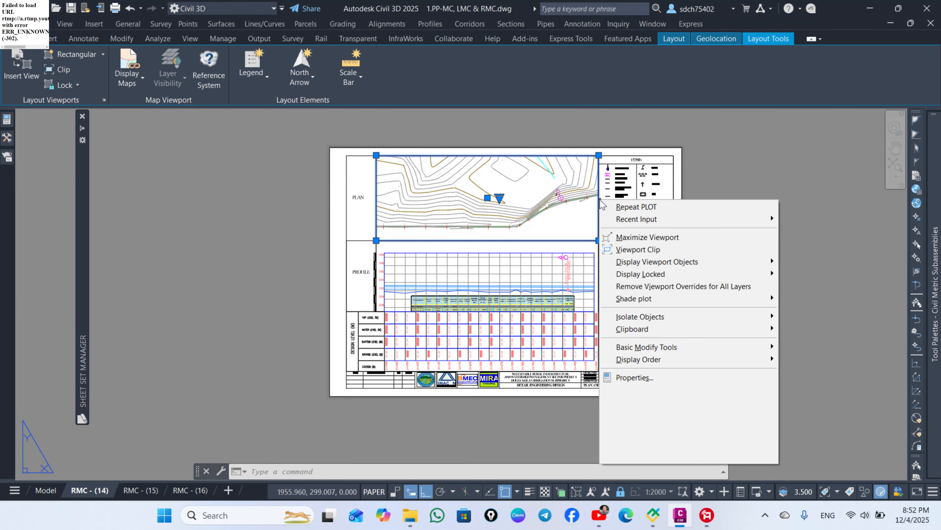
mouse_move(670, 303)
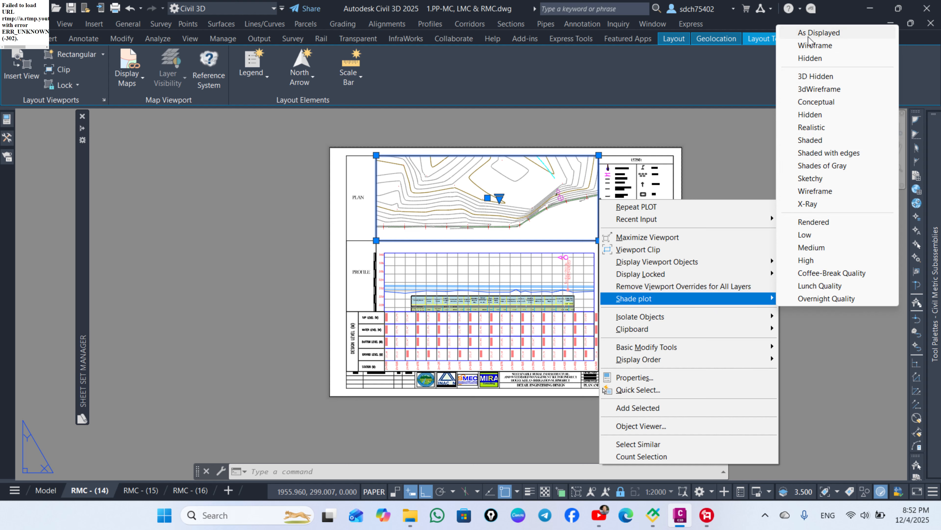
click(819, 33)
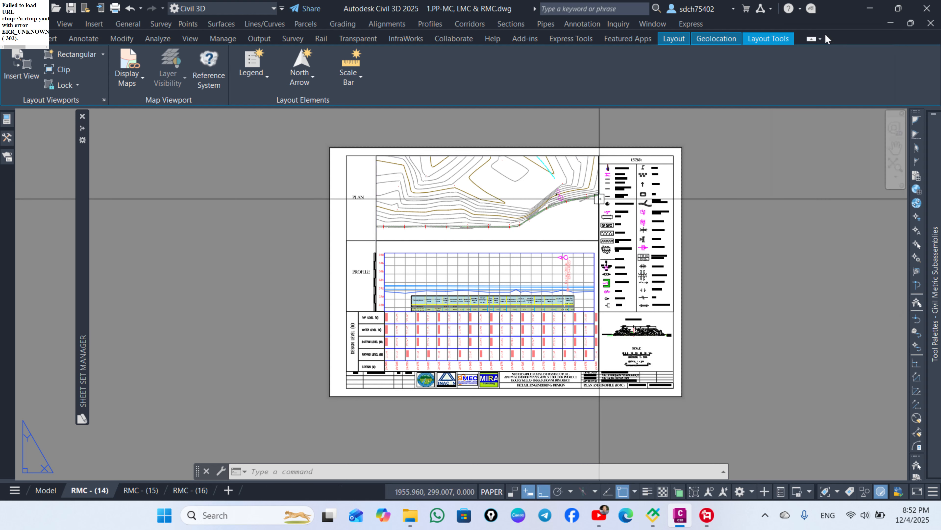
click(115, 7)
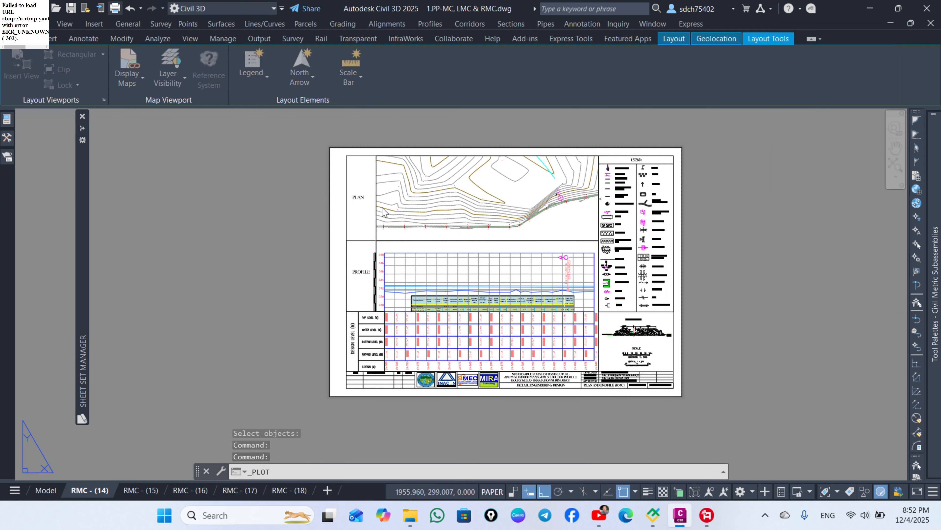
click(375, 366)
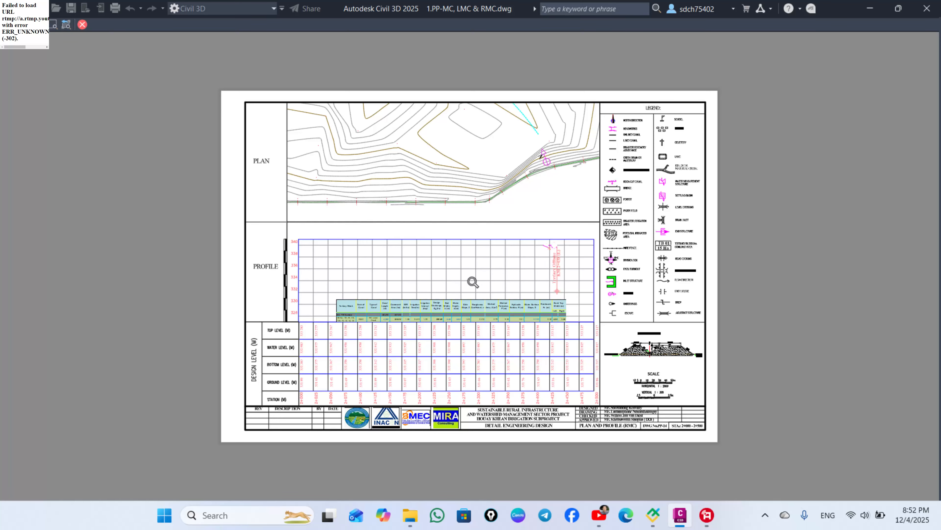
Step: Leave the plot preview, then activate the profile viewport on layout RMC - (14) and regenerate it
key(Escape)
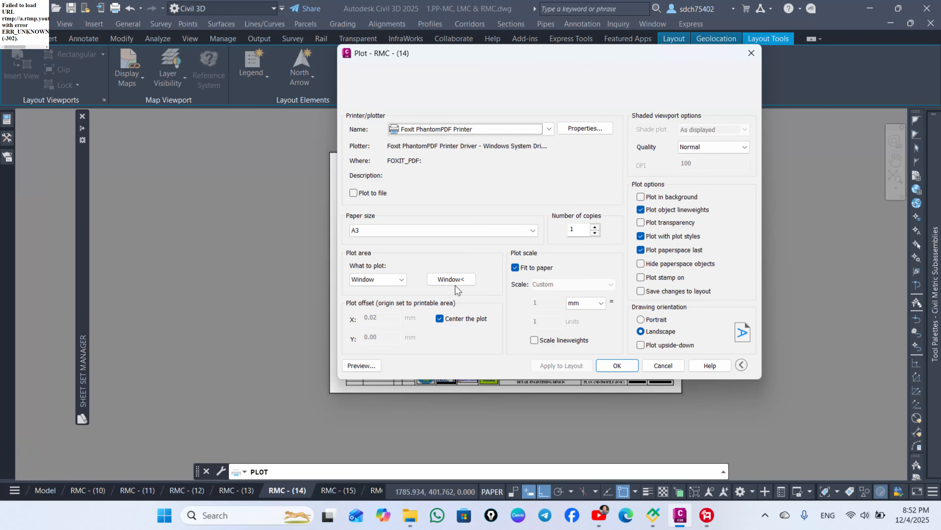
click(455, 281)
scroll(468, 290, up, 4)
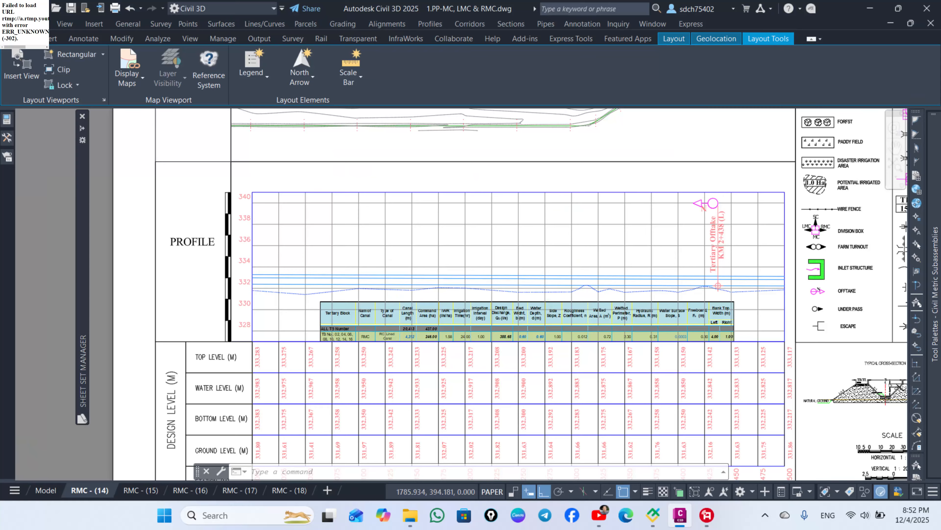
scroll(478, 293, up, 2)
scroll(145, 288, down, 2)
middle_drag(246, 281, 354, 293)
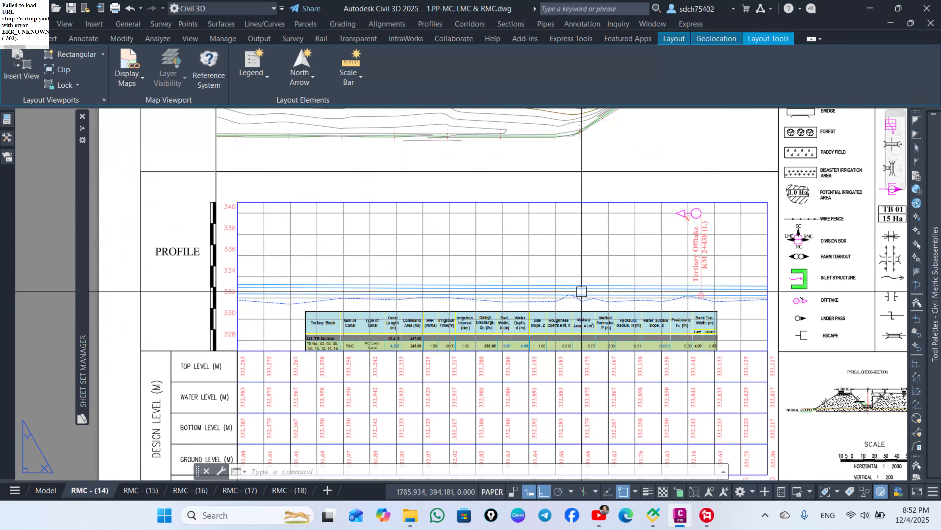
click(571, 269)
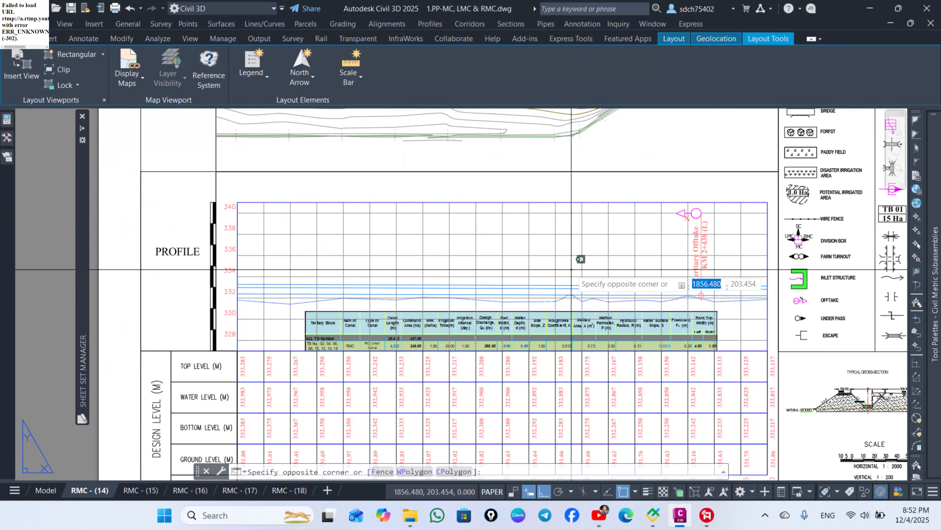
double_click(571, 265)
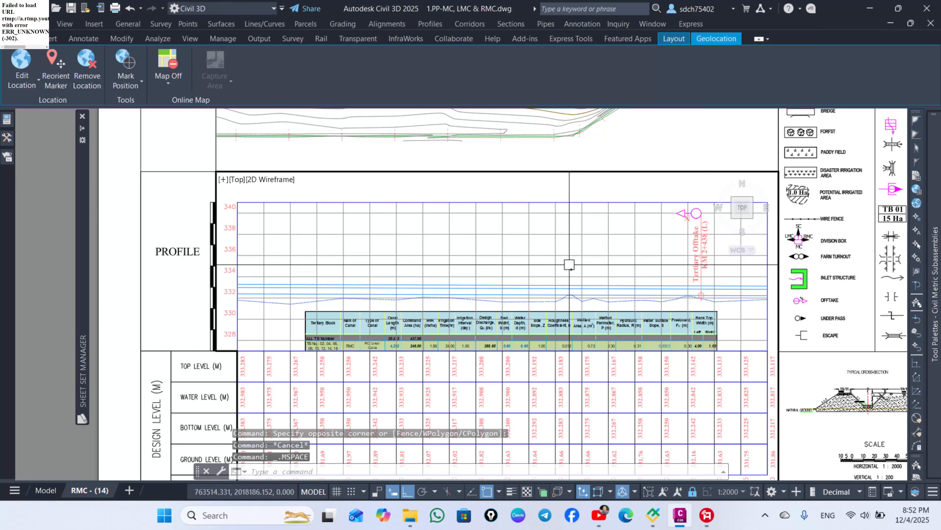
text(re)
key(Return)
scroll(530, 271, down, 2)
scroll(523, 266, down, 2)
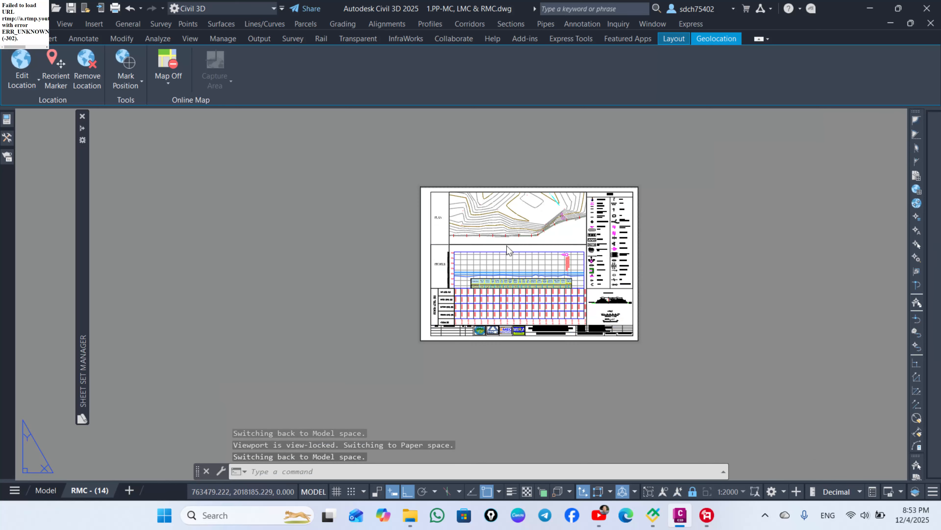
Step: Preview the plot of layout RMC - (14) to check the profile viewport, and leave without plotting
key(ctrl+p)
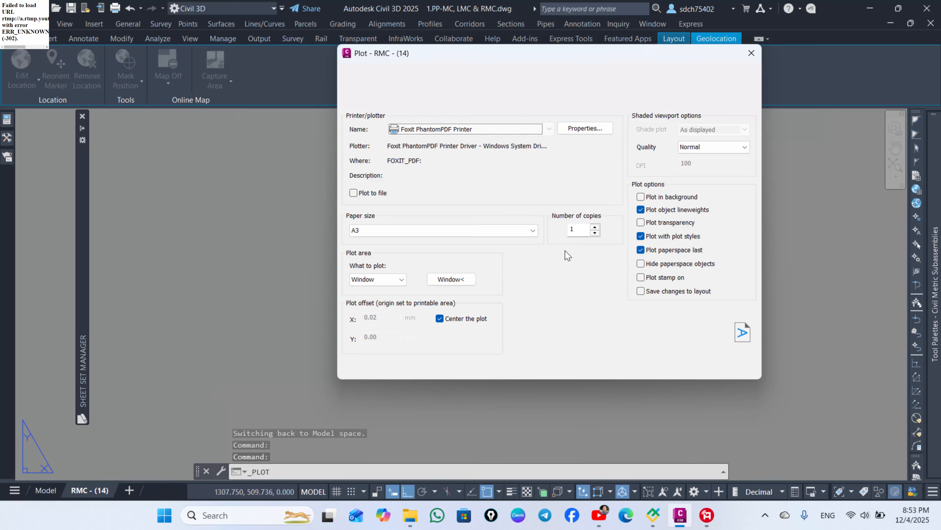
click(373, 365)
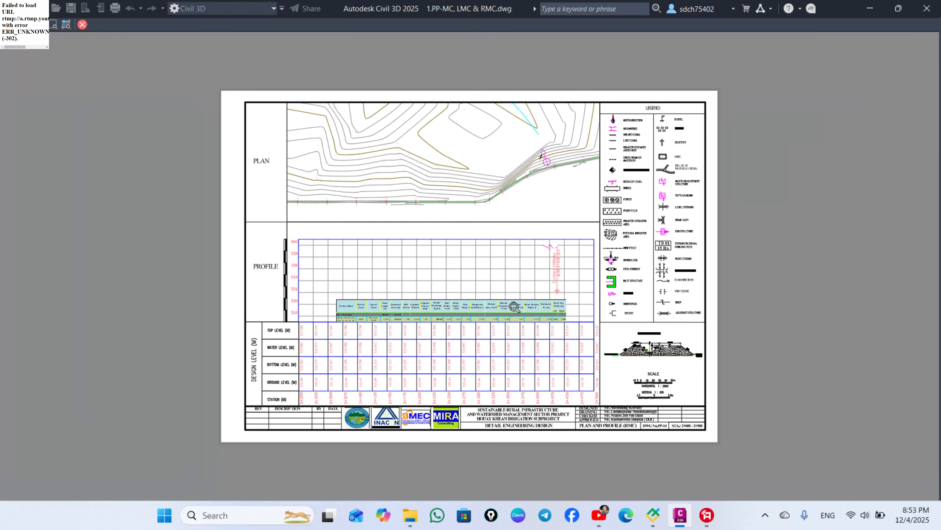
scroll(449, 297, up, 3)
scroll(465, 303, down, 3)
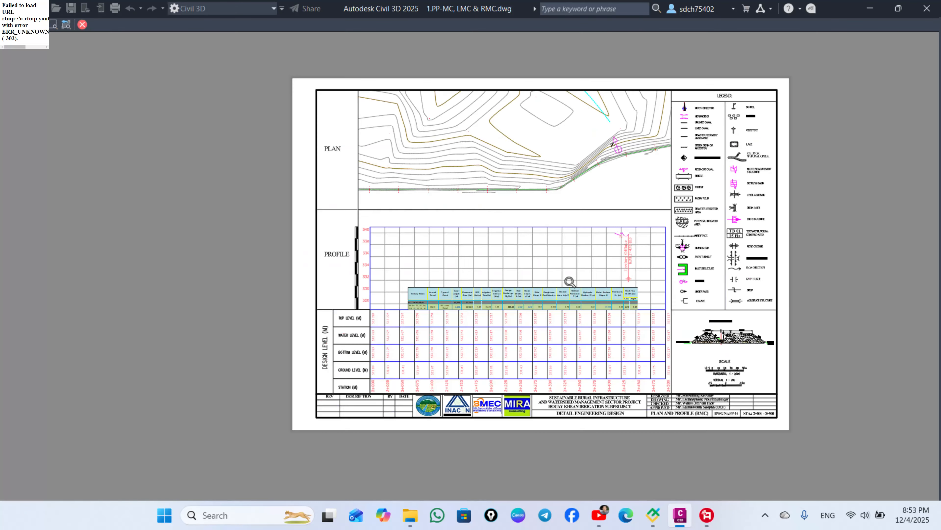
key(Escape)
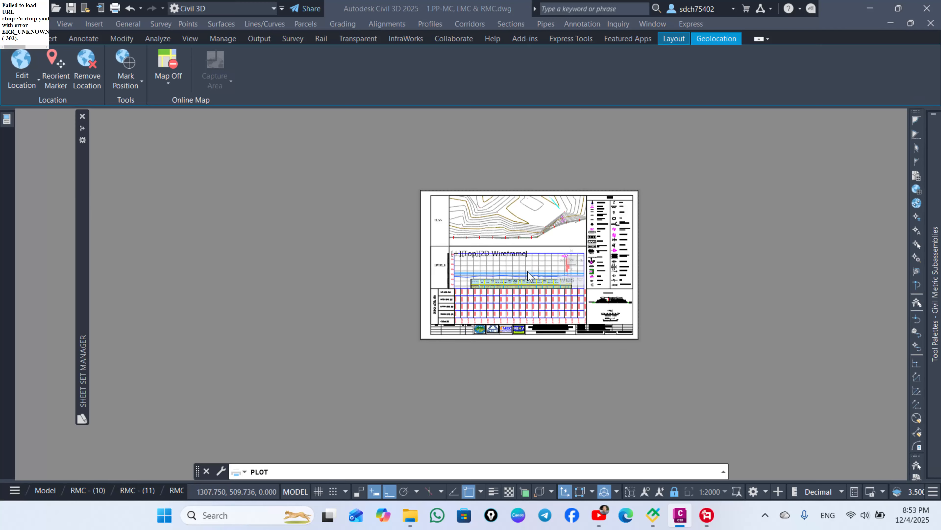
key(Escape)
Step: Select the profile view grid in the active profile viewport to inspect it, and clear the selection
scroll(527, 257, up, 4)
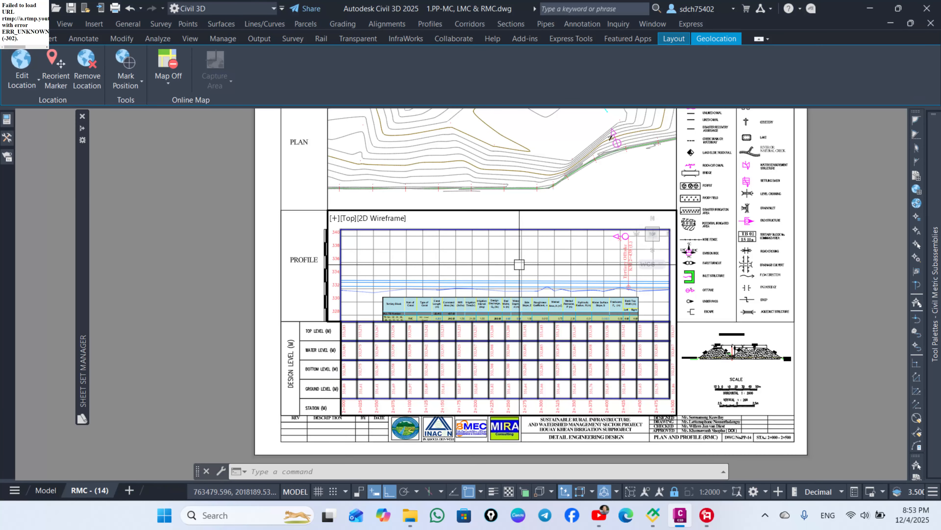
click(506, 273)
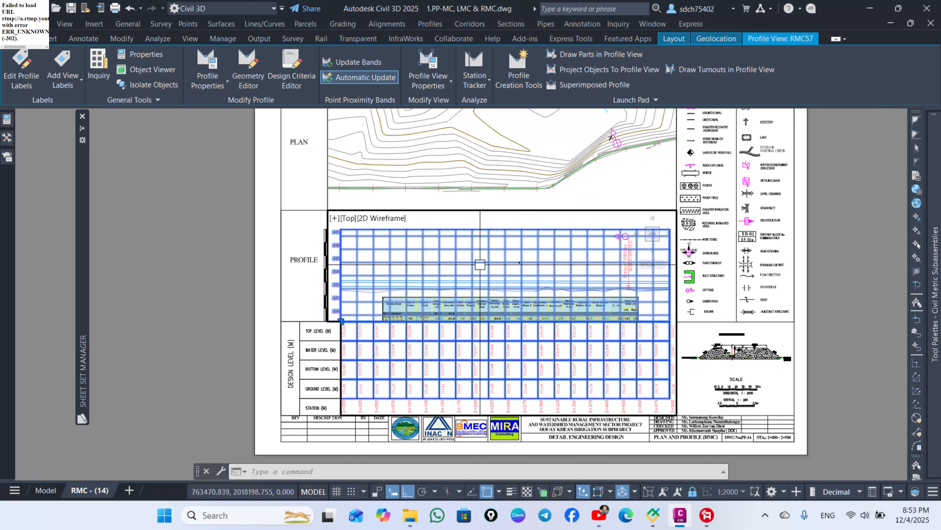
middle_drag(479, 267, 480, 282)
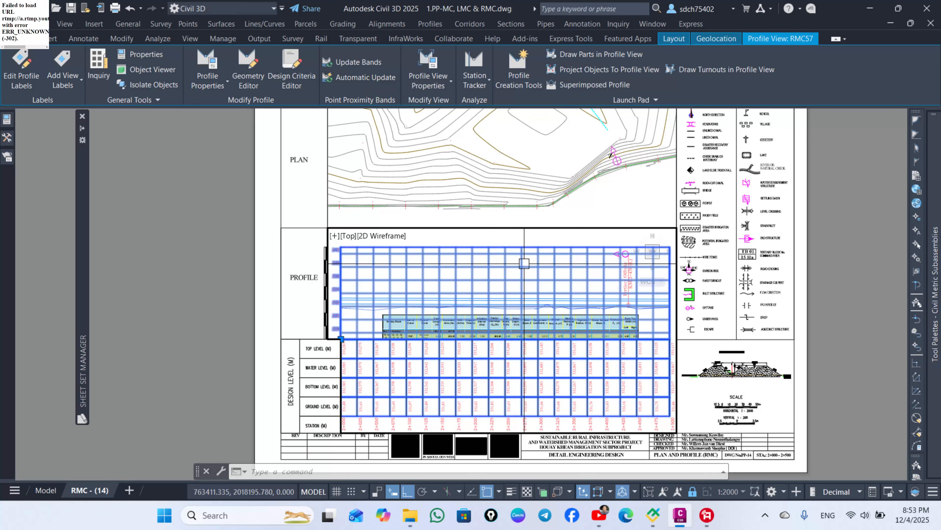
scroll(533, 282, down, 2)
key(Escape)
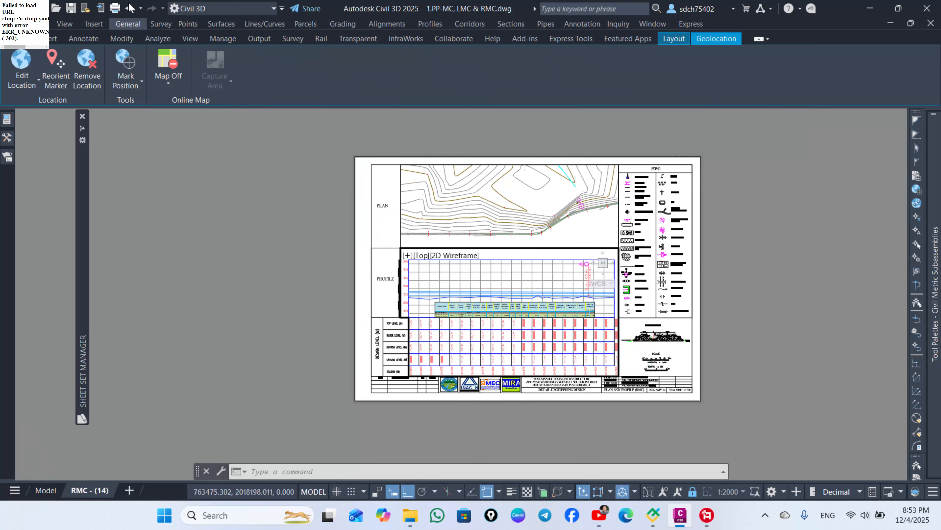
Step: Preview the plot of layout RMC - (14) once more to check the profile lines, and close the plot dialog without plotting
click(114, 9)
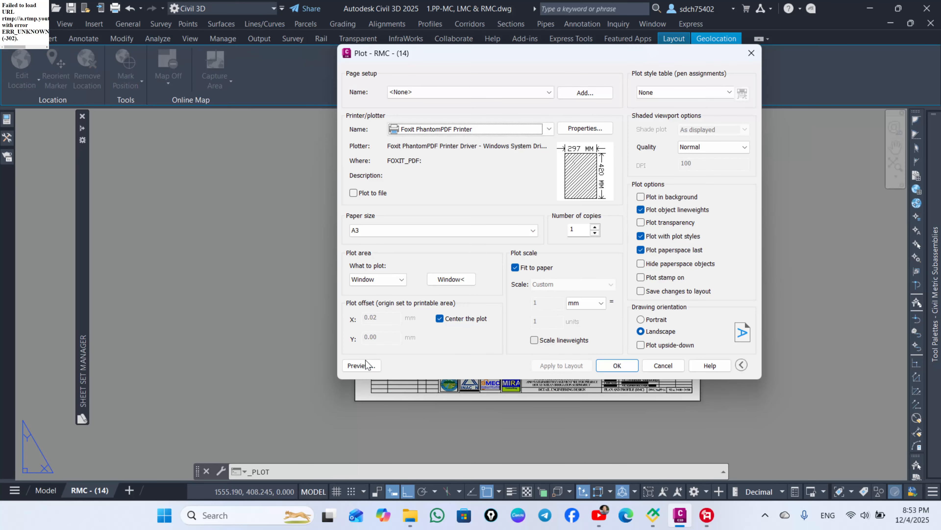
click(361, 365)
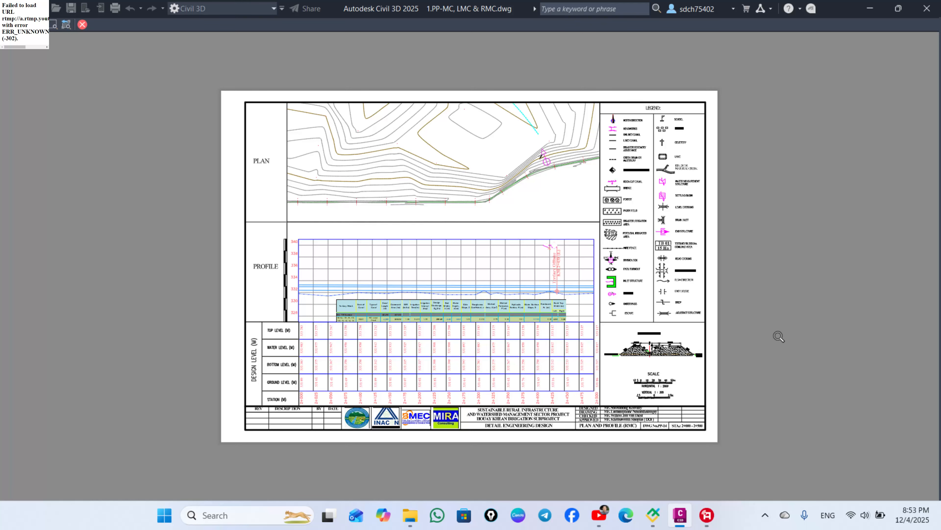
key(Escape)
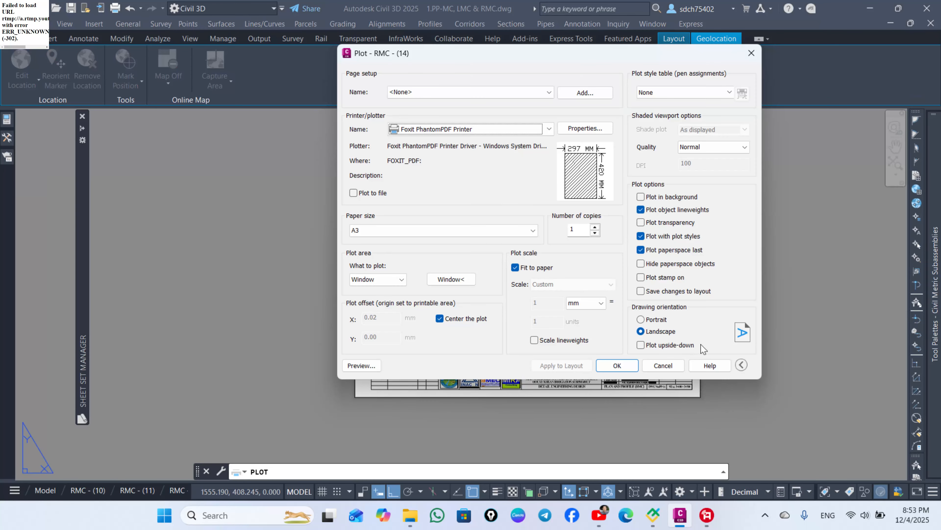
click(756, 57)
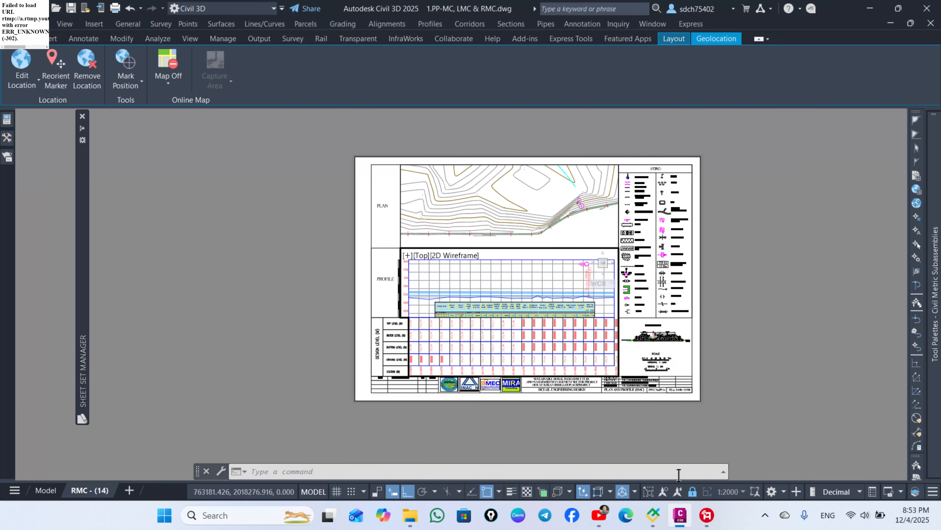
mouse_move(714, 508)
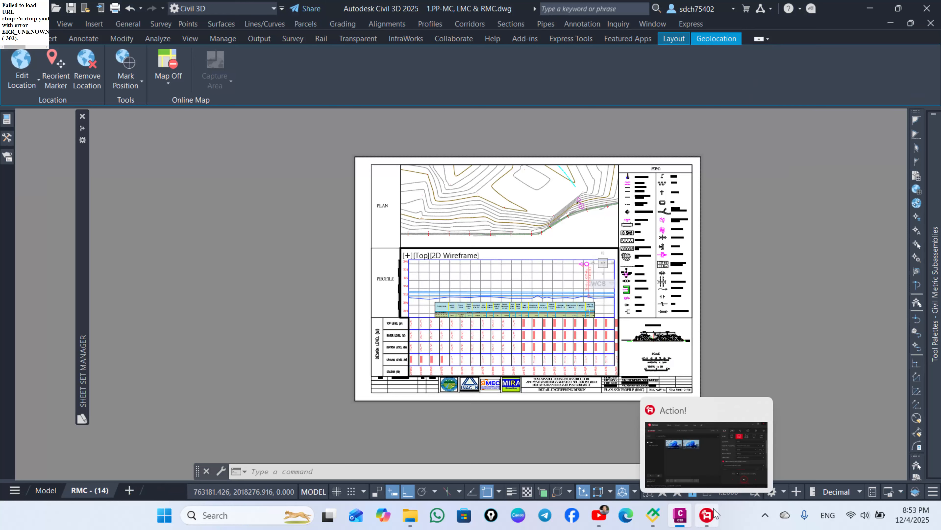